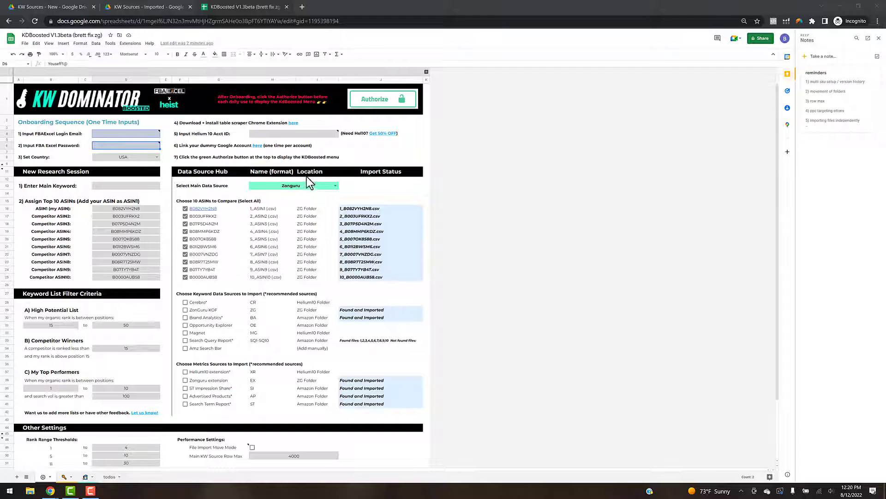
Step: Select cell J7 and scroll through the KW Dominator setup sheet to review its settings
click(361, 153)
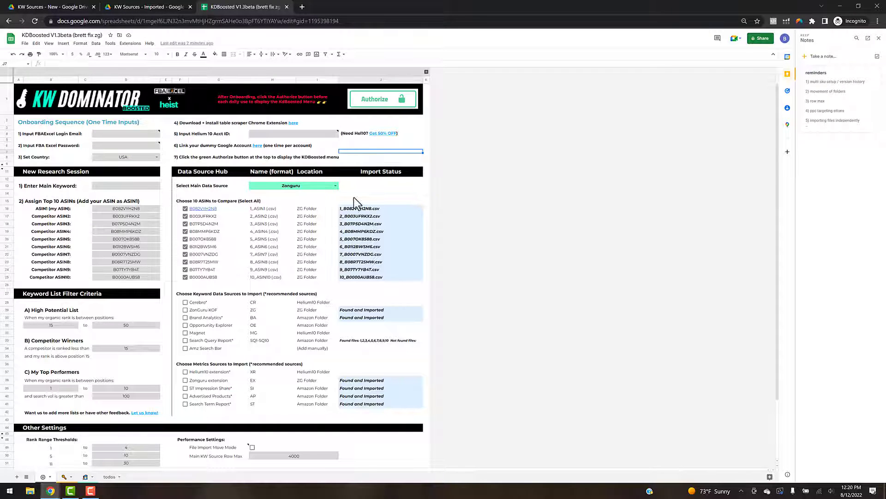
scroll(363, 259, down, 1)
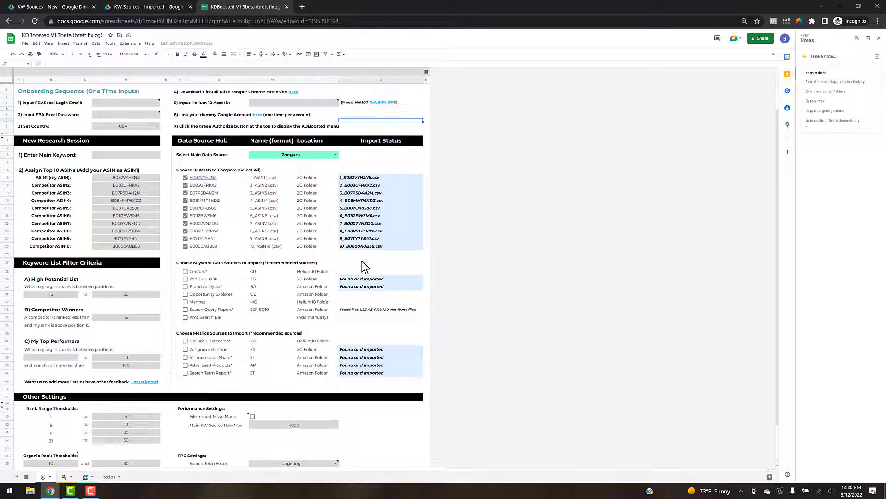
scroll(362, 284, down, 1)
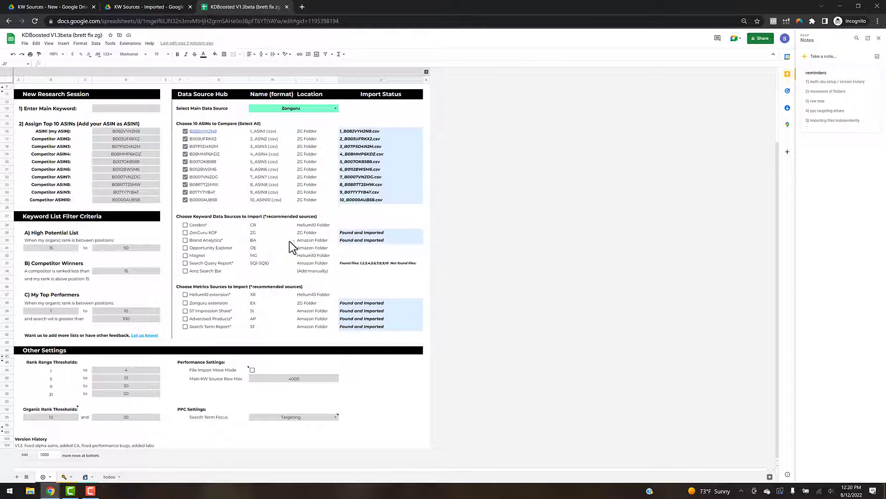
scroll(290, 241, up, 2)
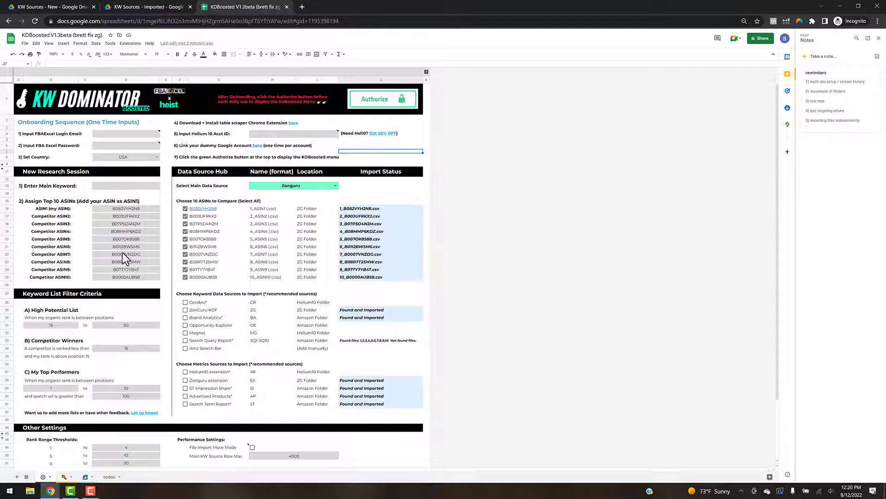
Step: Set Main Data Source to Helium10, authorize the sheet, and load the KWDominator Boosted menu
click(159, 187)
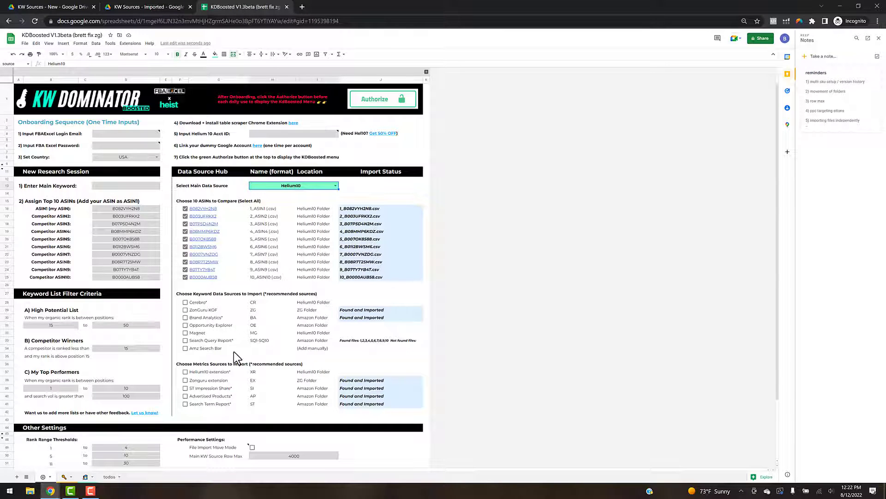
click(375, 193)
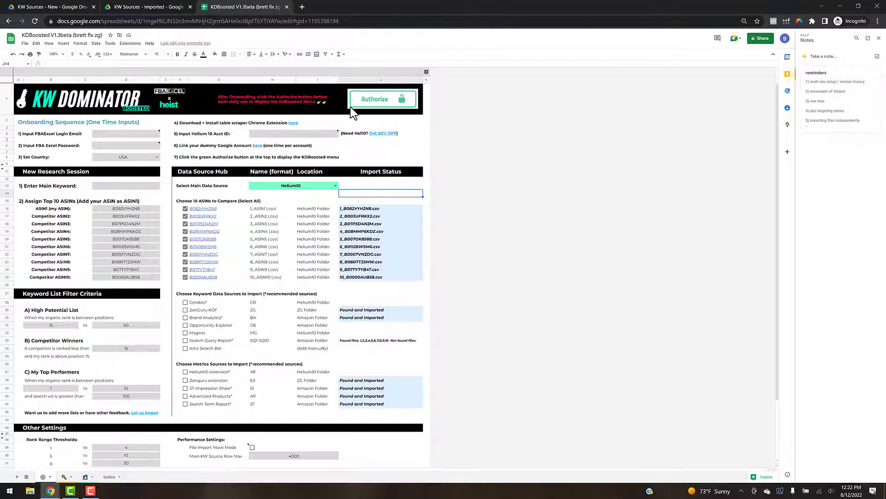
click(377, 99)
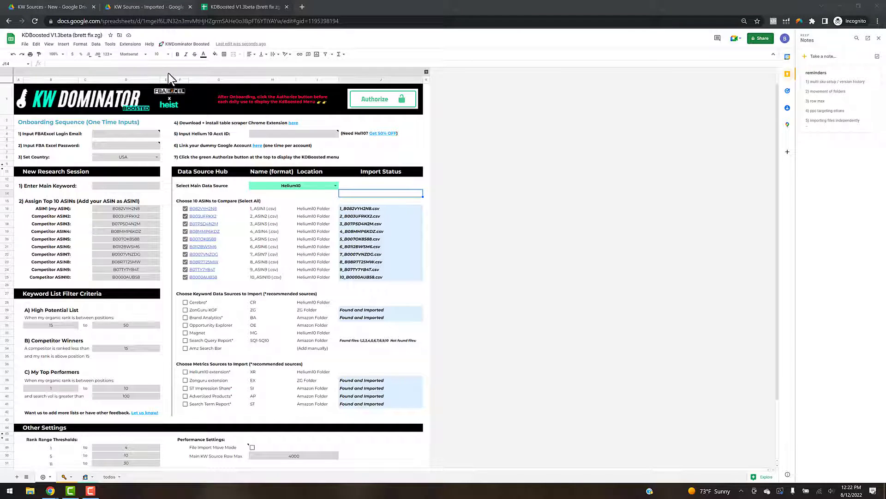
click(184, 44)
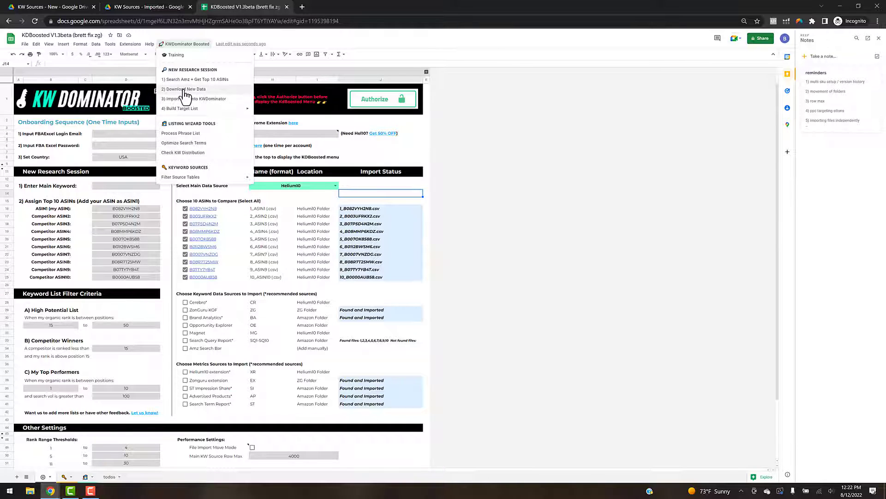
Step: Check the KWDominator Boosted menu, select the Helium10 cell, and go to the KW Sources - New folder
click(399, 187)
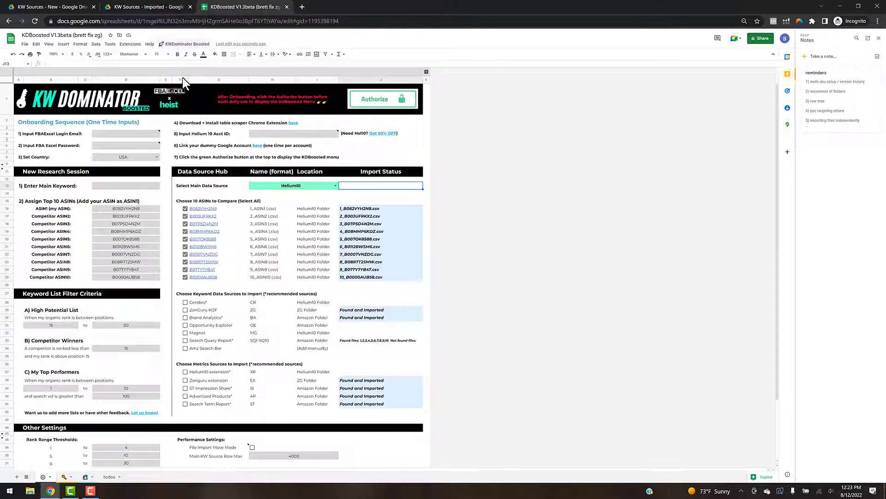
click(185, 45)
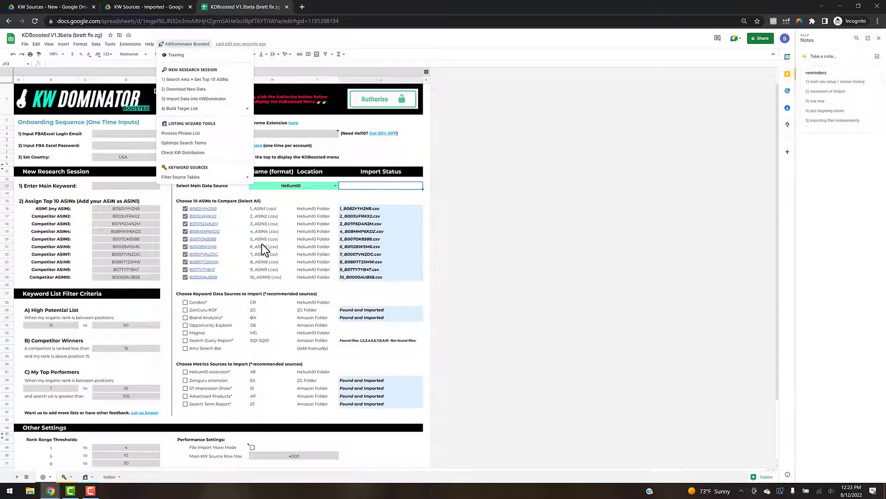
click(290, 188)
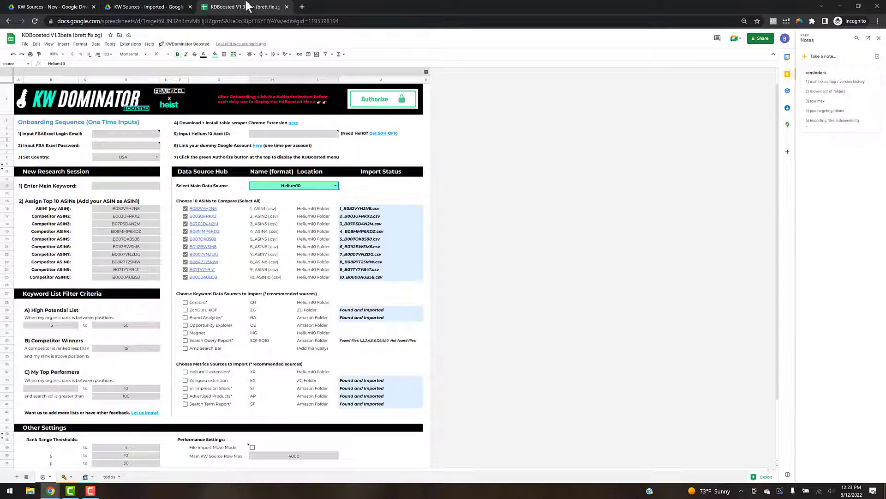
click(63, 9)
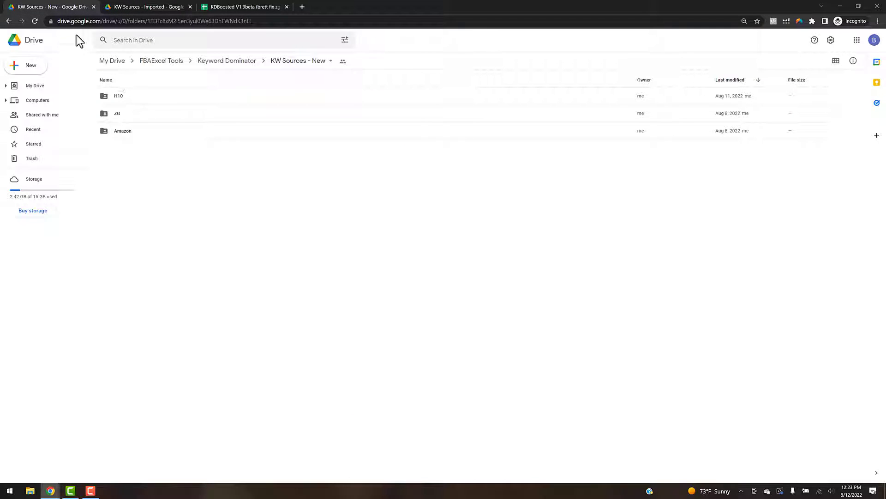
Step: Open the H10 folder in the KW Sources - New Drive folder
double_click(129, 97)
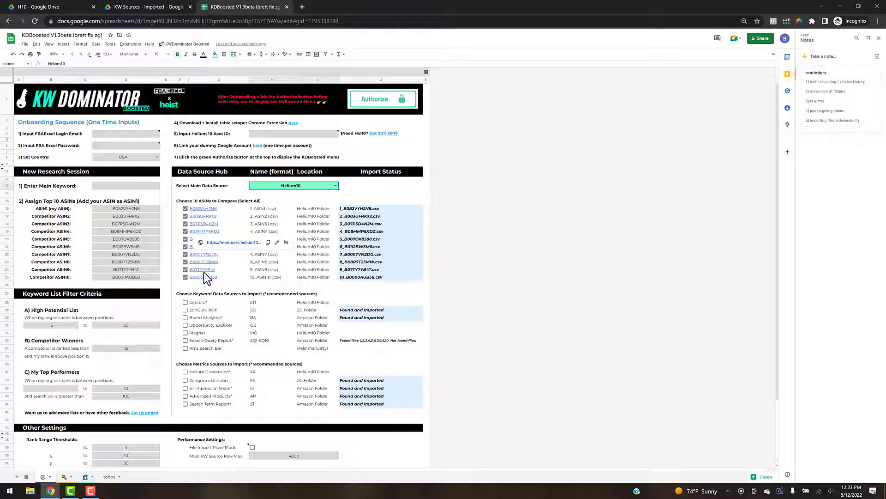
Step: Pick Zonguru as the Main Data Source so the ten ASIN files load from the ZG Folder
click(185, 44)
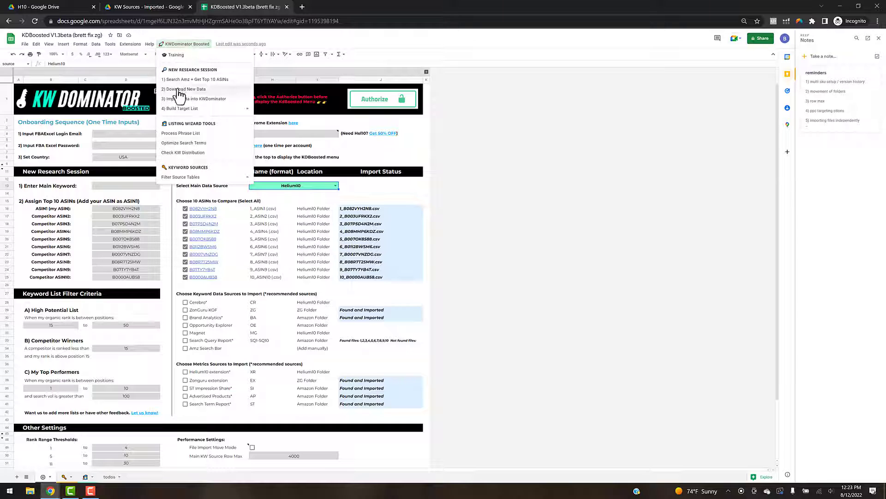
click(392, 182)
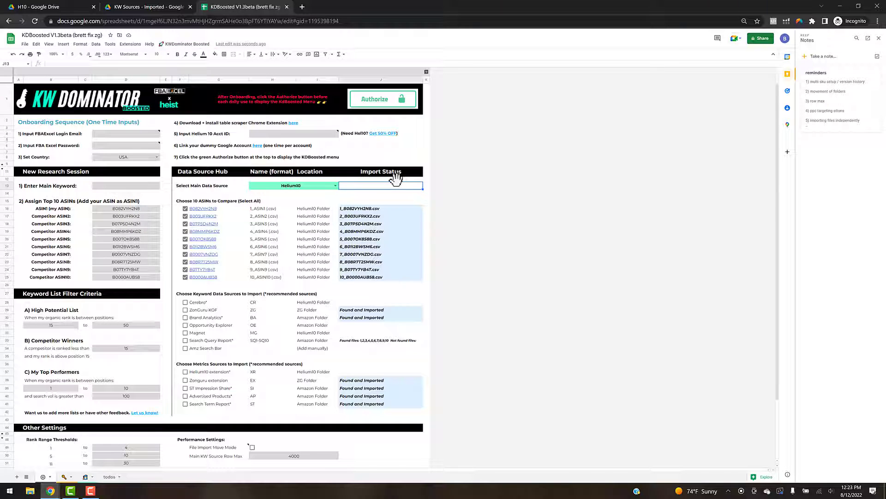
click(334, 184)
click(280, 207)
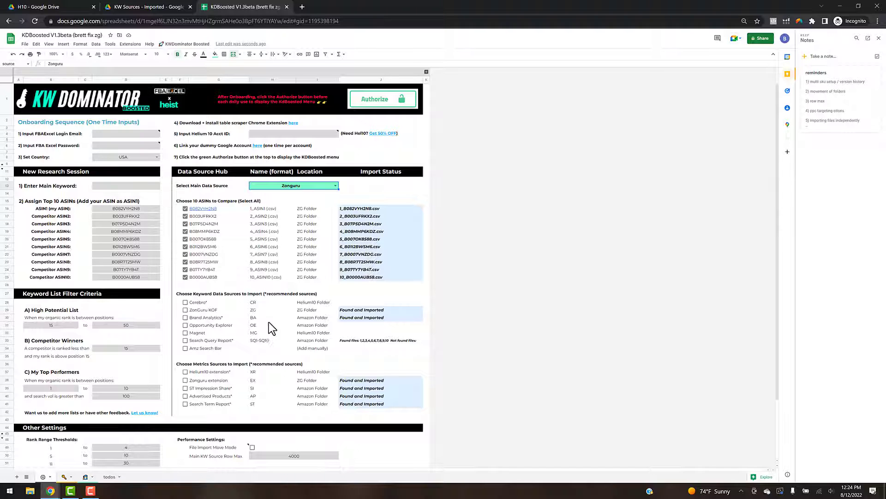
Step: Deselect the data source cell and scroll down the setup sheet
click(379, 206)
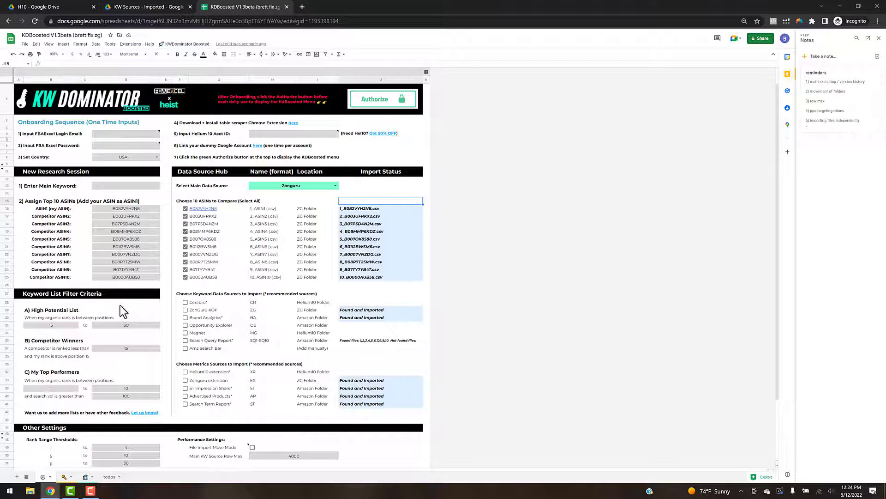
scroll(81, 306, down, 1)
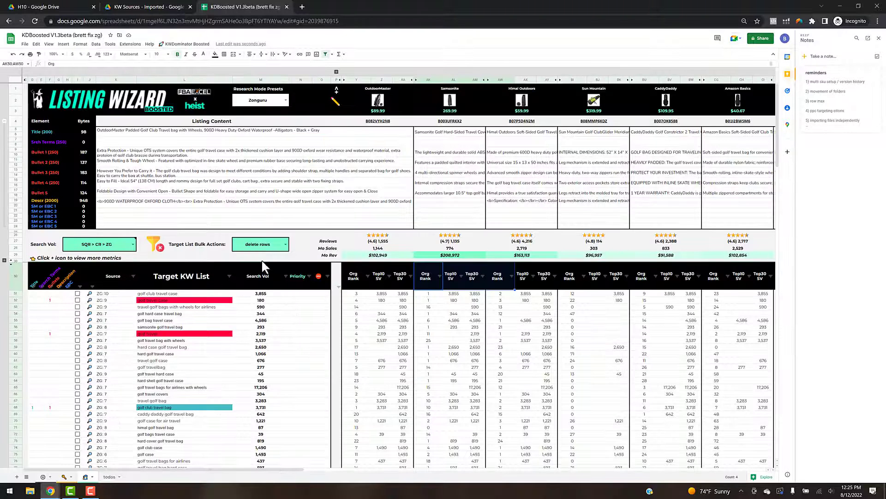
Step: Choose High Potential List as the Target List bulk action, then go back to the setup sheet
click(286, 246)
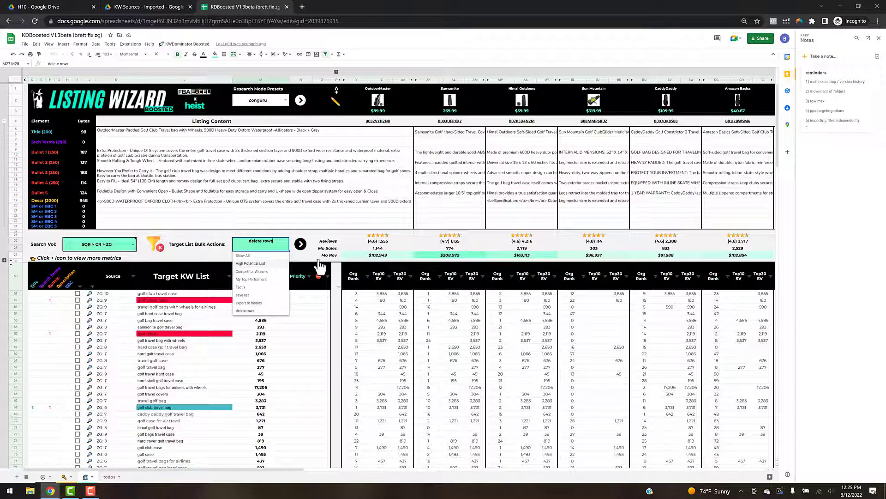
key(Return)
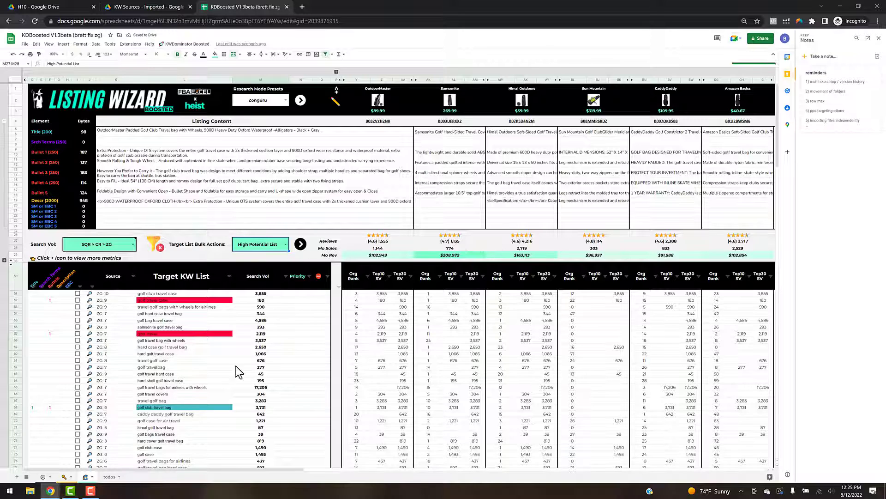
click(43, 477)
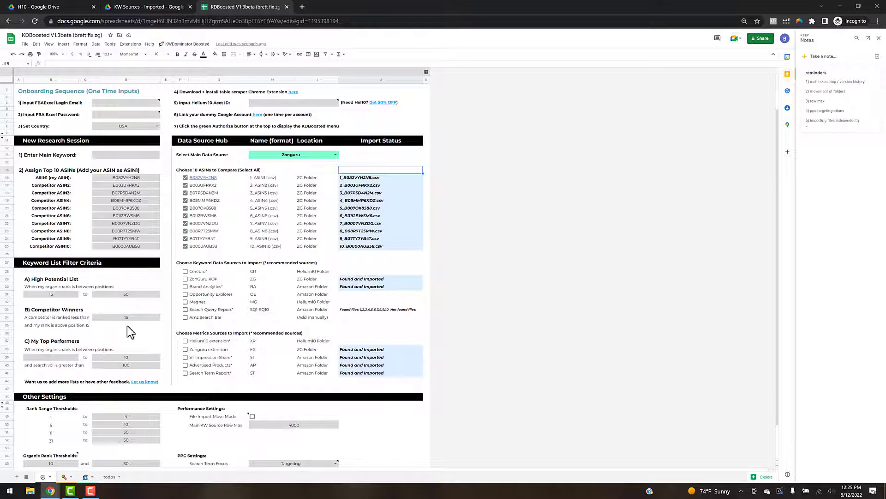
Step: Scroll down the setup sheet to the Other Settings and Version History sections
scroll(314, 295, down, 1)
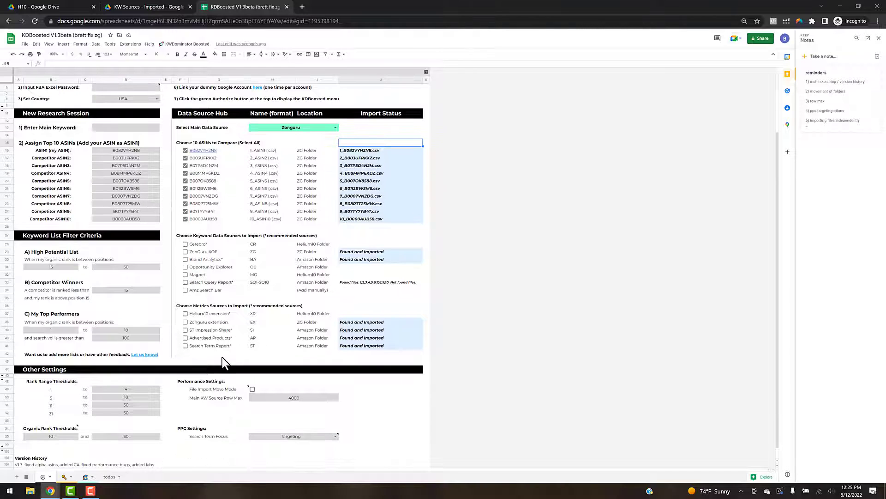
scroll(221, 357, down, 1)
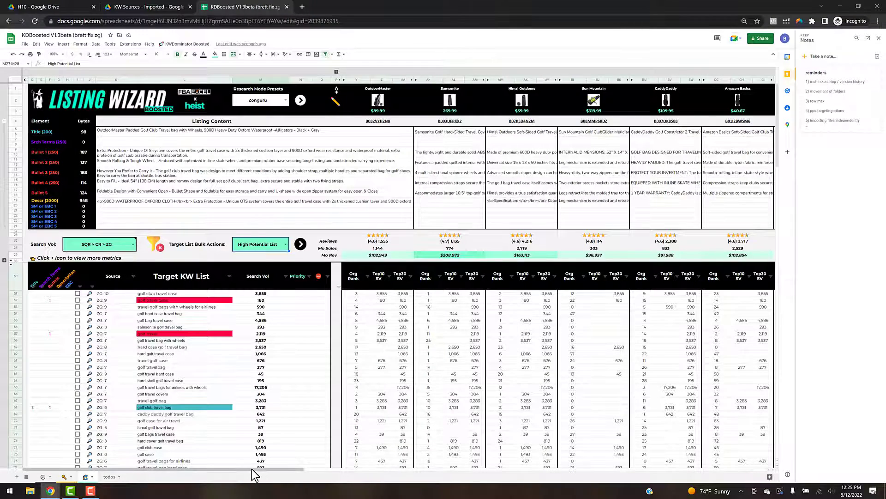
Step: Scroll across the sheet tabs and select the first Rank Range Threshold value (D49) in Other Settings
drag(251, 469, 673, 463)
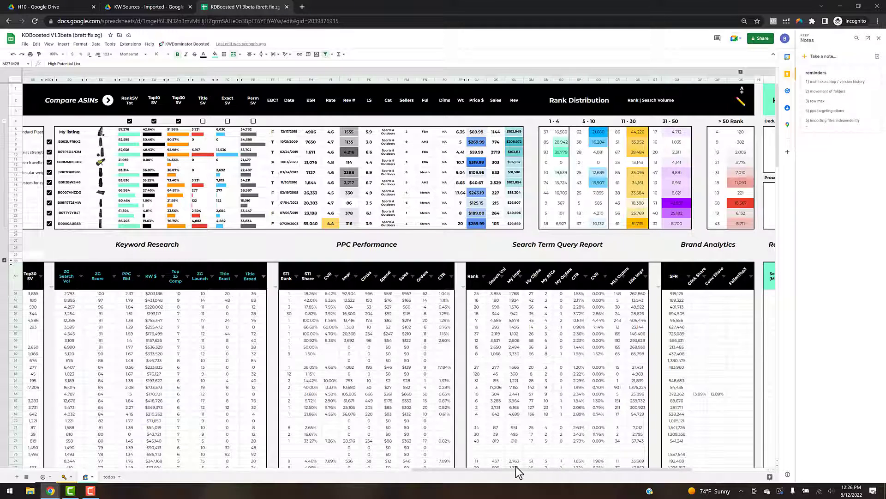
drag(517, 472, 24, 467)
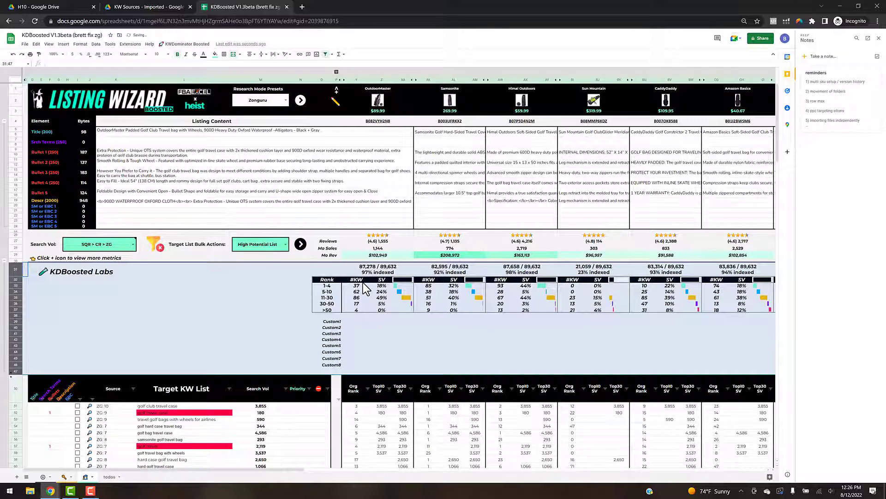
click(450, 328)
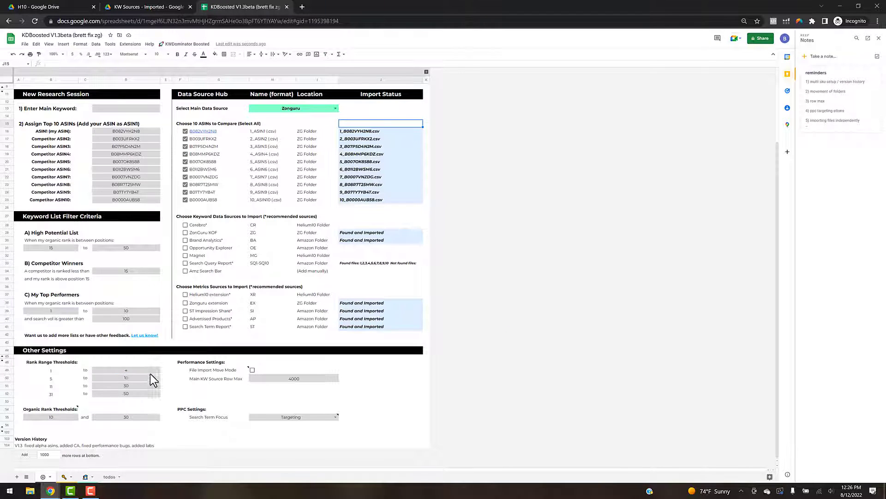
click(151, 372)
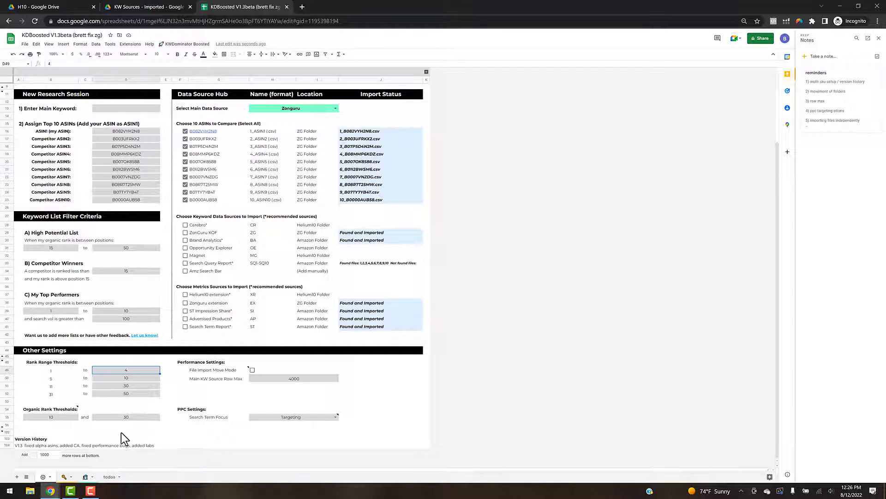
Step: Open the wrench-icon ZonGuru keyword source sheet with phrases, scores and search volumes
click(64, 477)
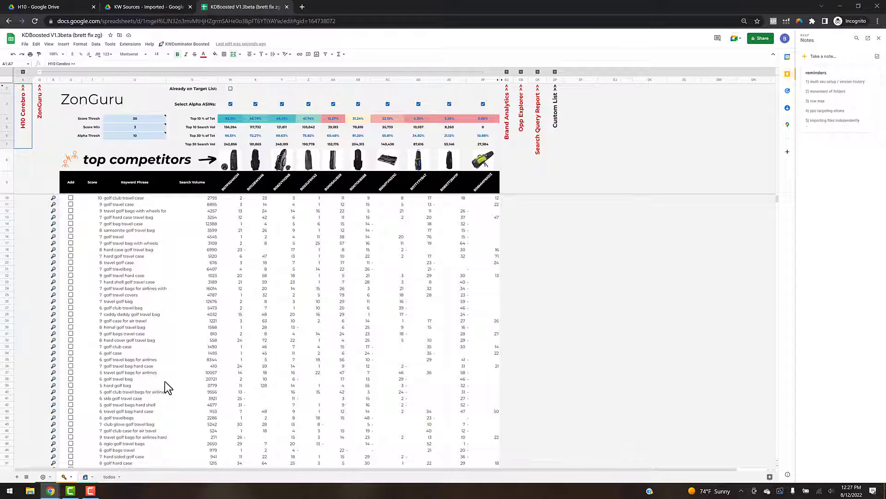
Step: On the Listing Wizard sheet, inspect the Top10 SV and Top30 SV header formulas and scroll across the columns
click(85, 476)
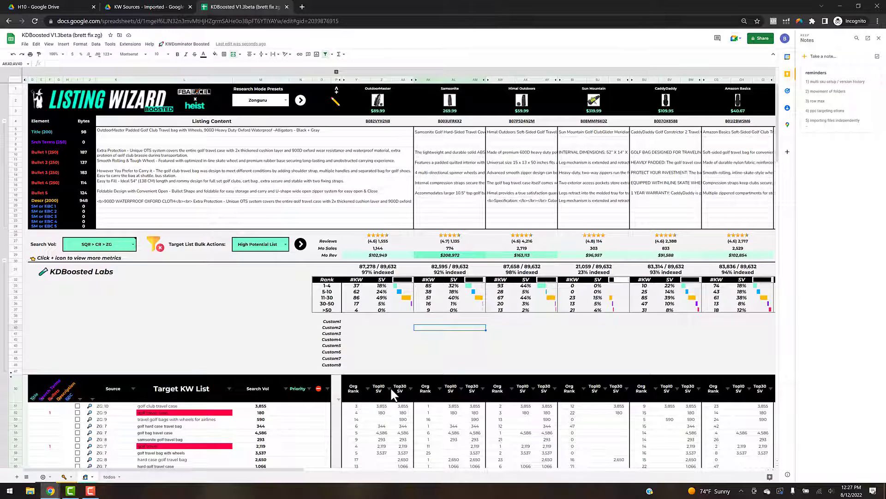
click(381, 391)
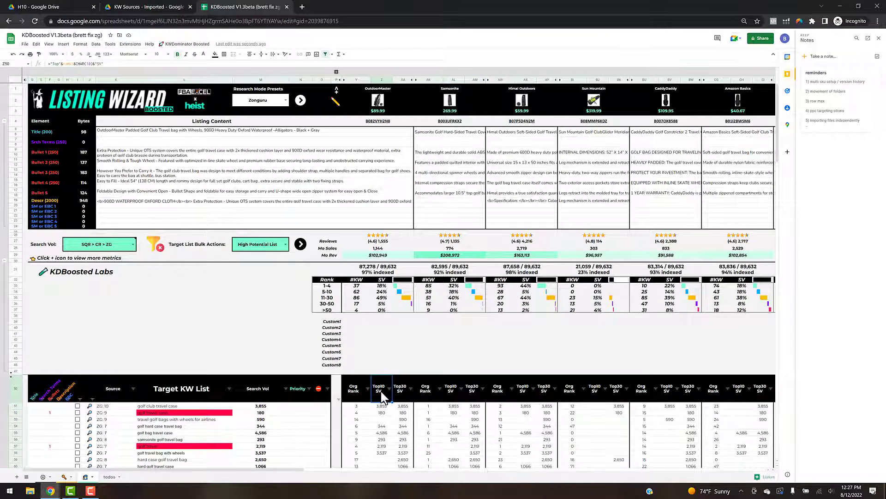
click(400, 388)
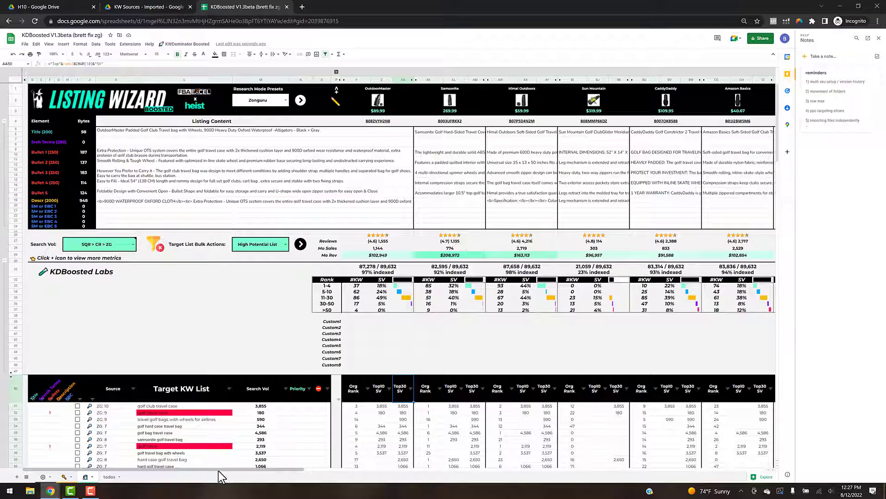
drag(218, 470, 566, 454)
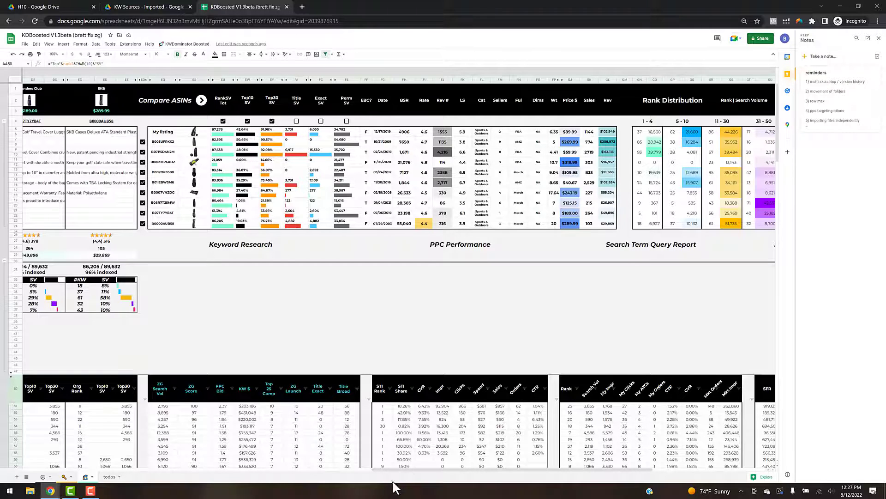
drag(395, 469, 33, 465)
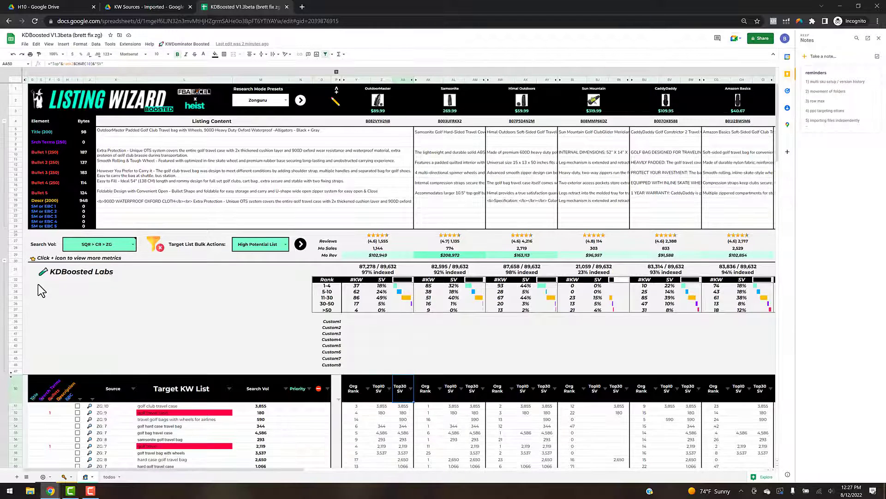
Step: Collapse the KDBoosted Labs rows, tick File Import Move Mode, and go to the KW Sources - New Drive tab
click(4, 262)
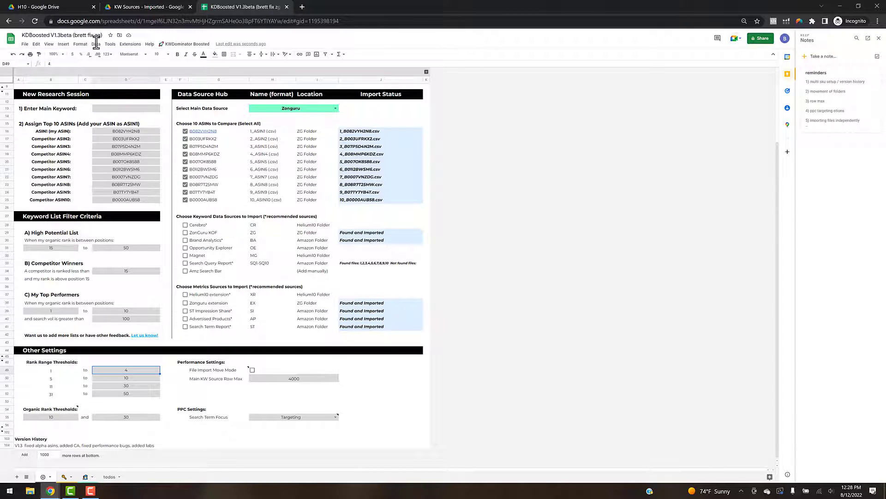
click(252, 370)
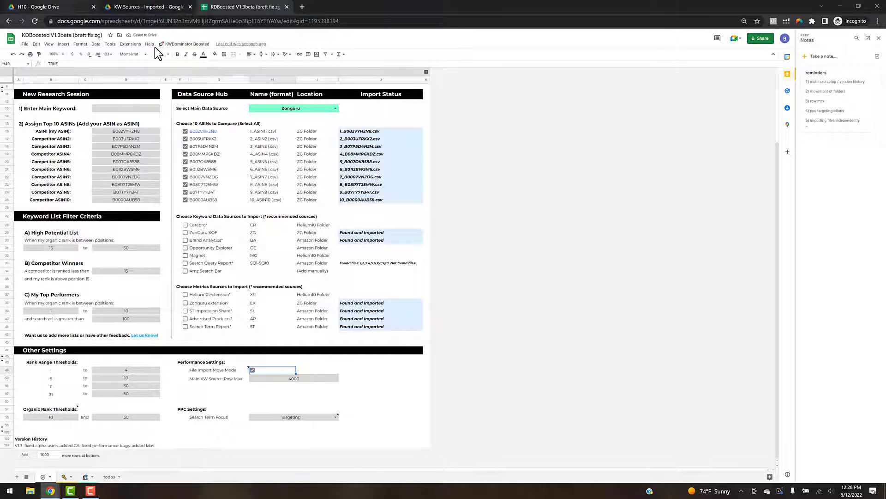
key(ctrl+Tab)
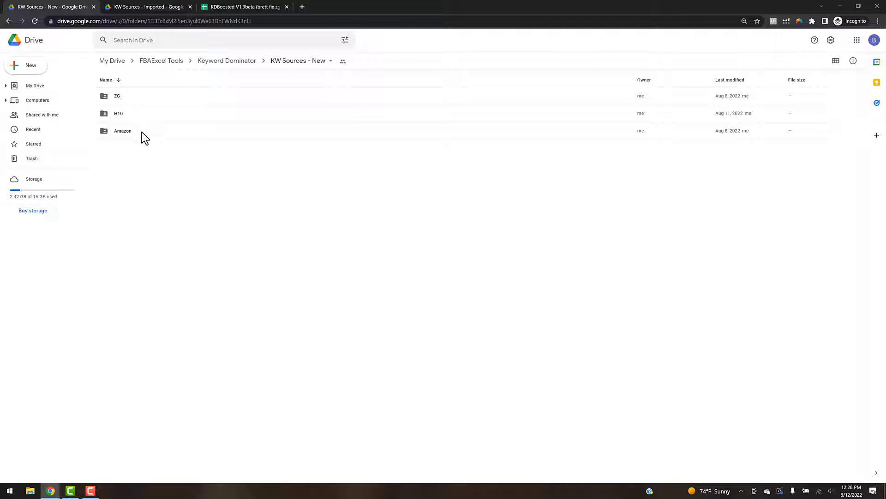
Step: View the Amazon, ZG and H10 subfolders in the KW Sources - Imported Drive folder
click(159, 9)
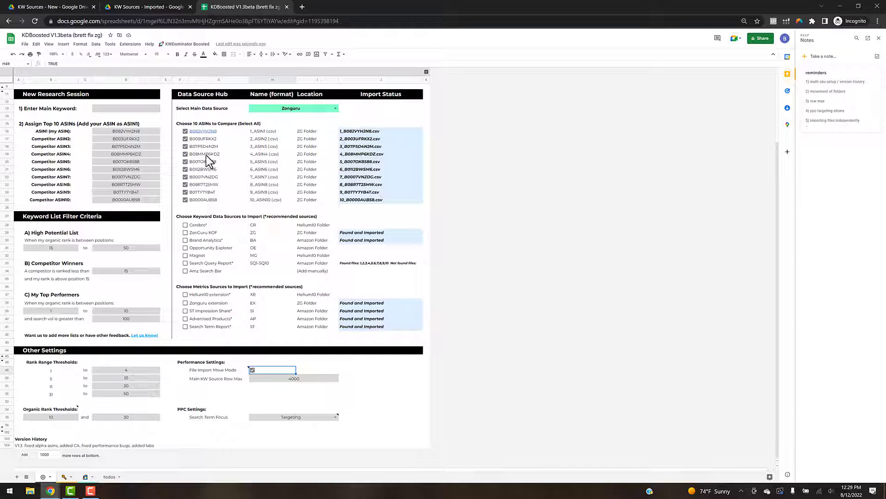
Step: Run 3) Import Data into KWDominator from the KWDominator Boosted menu and confirm the data sync
mouse_move(212, 131)
click(185, 44)
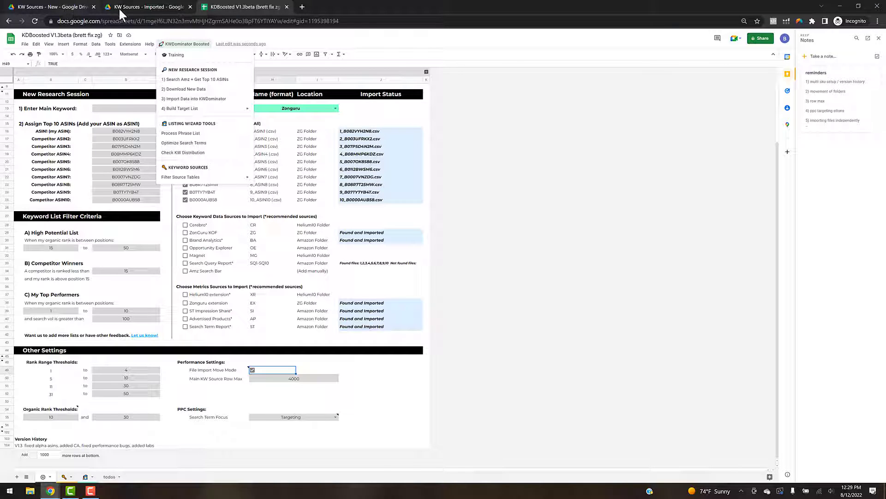
click(187, 99)
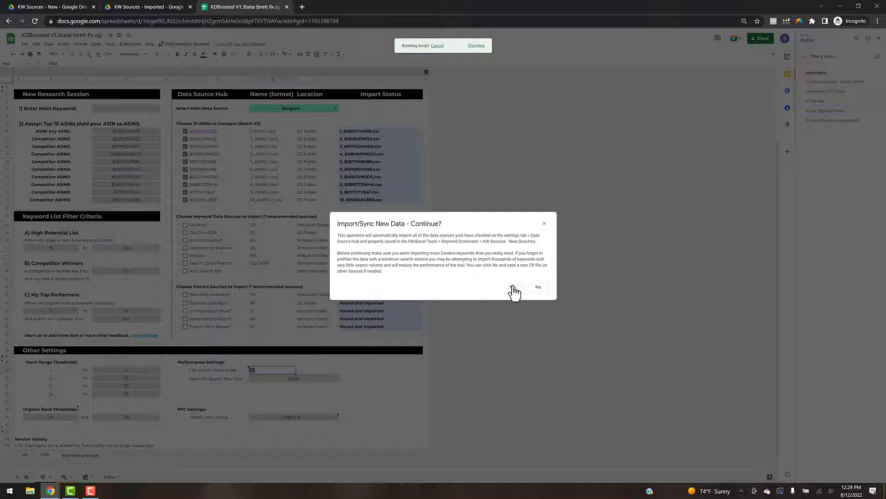
click(513, 287)
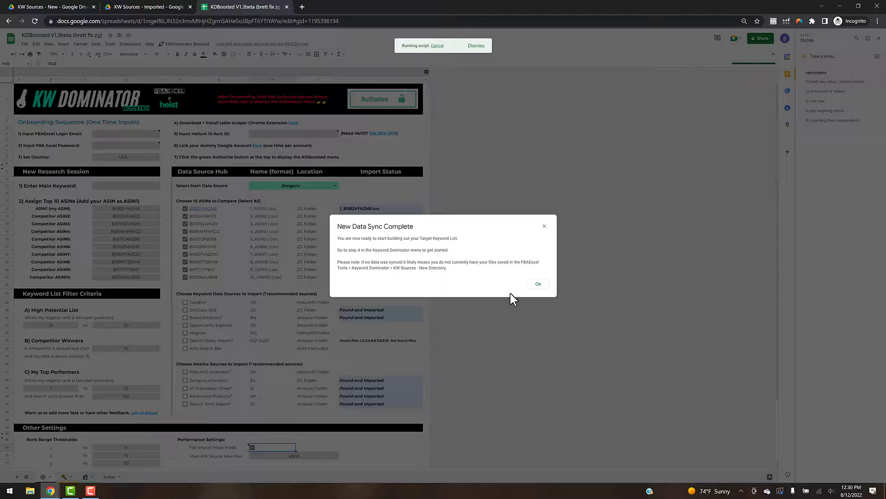
click(537, 286)
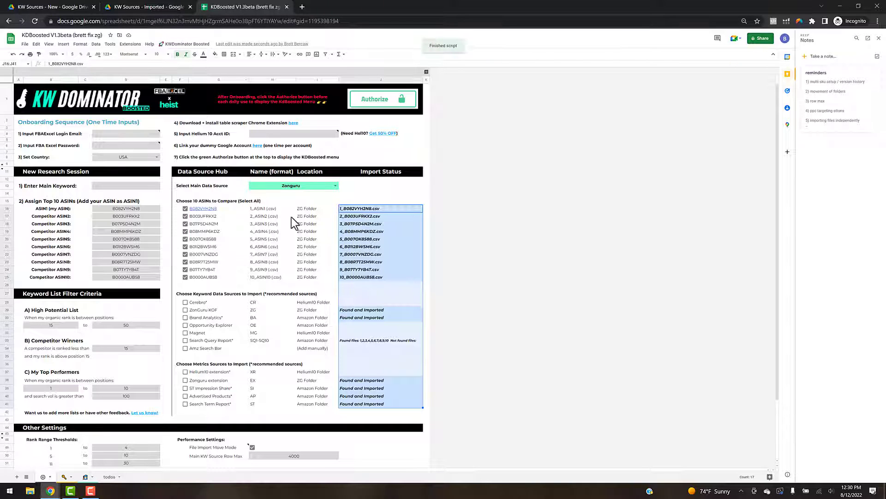
click(386, 186)
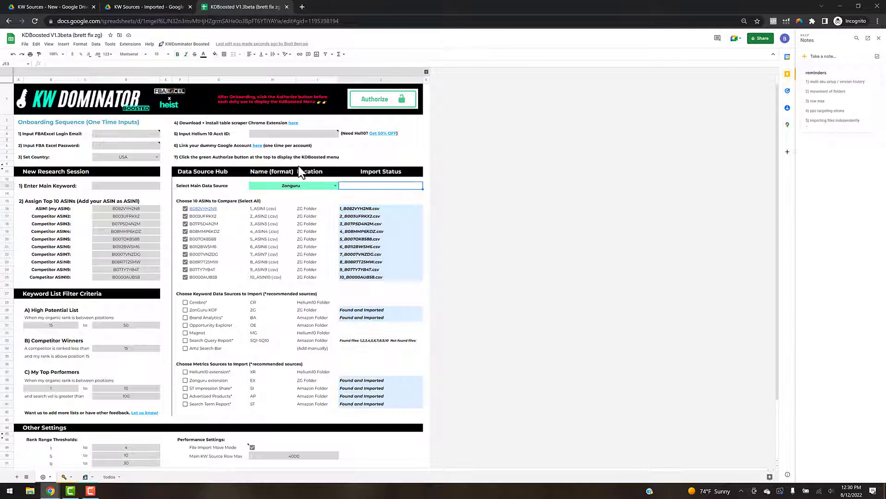
click(123, 7)
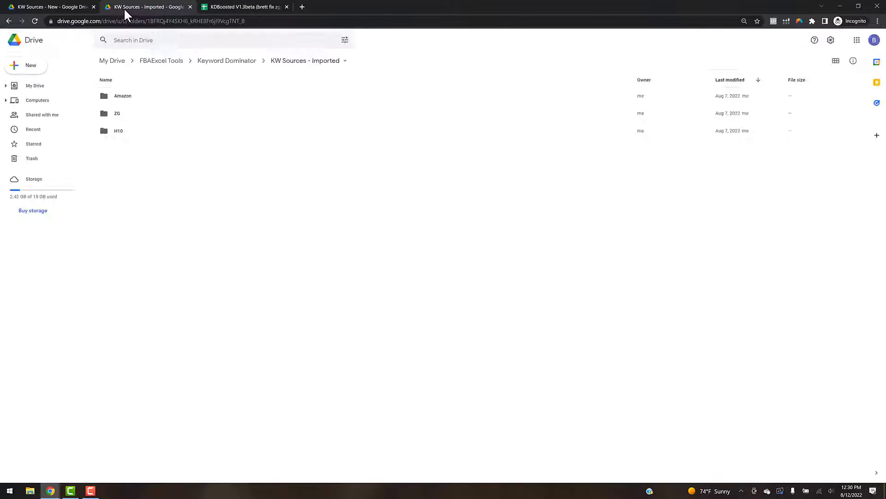
Step: Compare the Imported ZG folder's ten ASIN csv files with the New ZG folder's ZG.csv and EX.csv
double_click(120, 115)
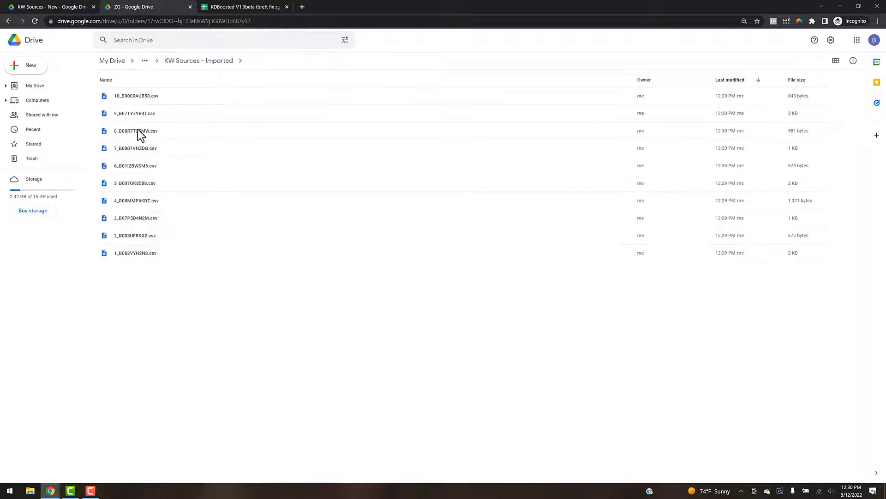
click(49, 6)
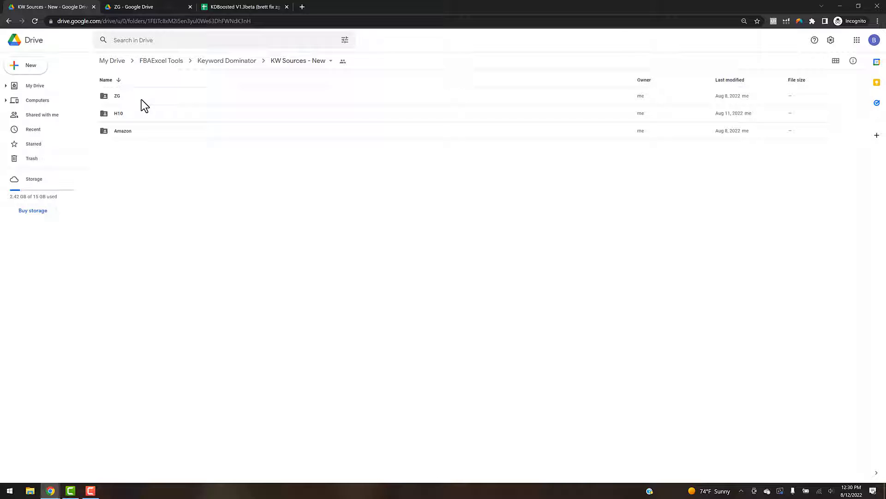
double_click(141, 98)
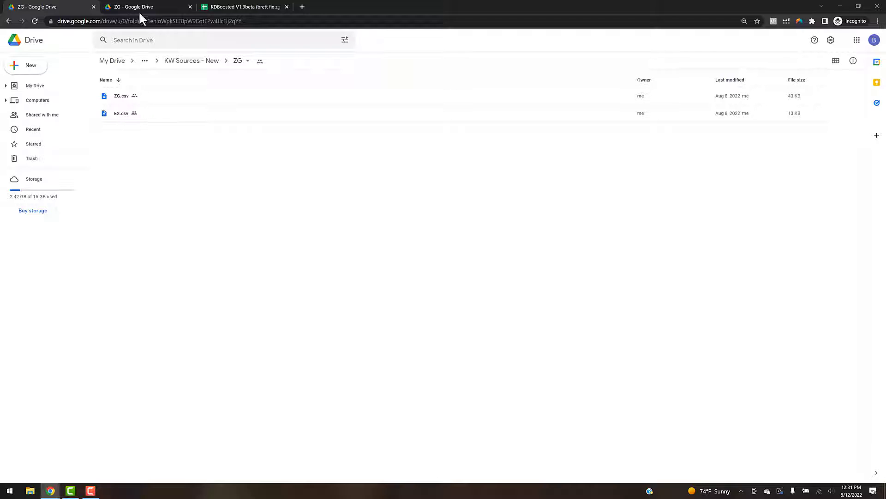
Step: Tick the ZonGuru KOF and Zonguru extension source checkboxes, then untick ZonGuru KOF again
click(228, 7)
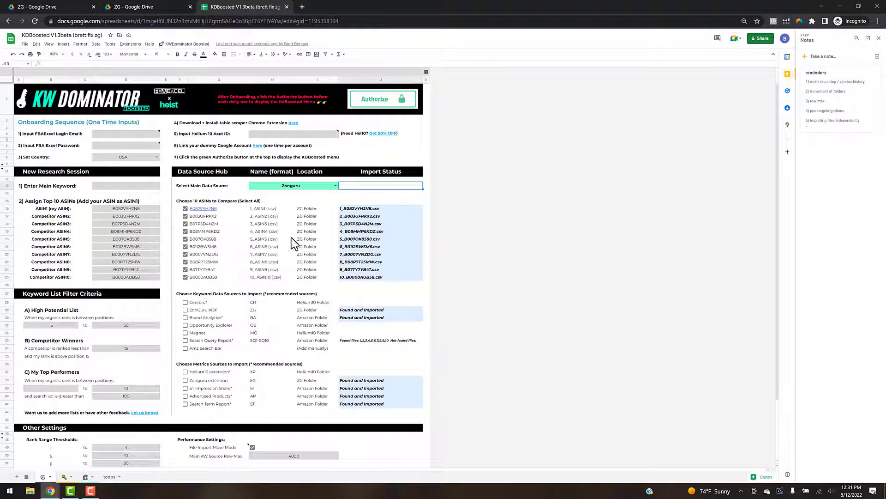
click(185, 310)
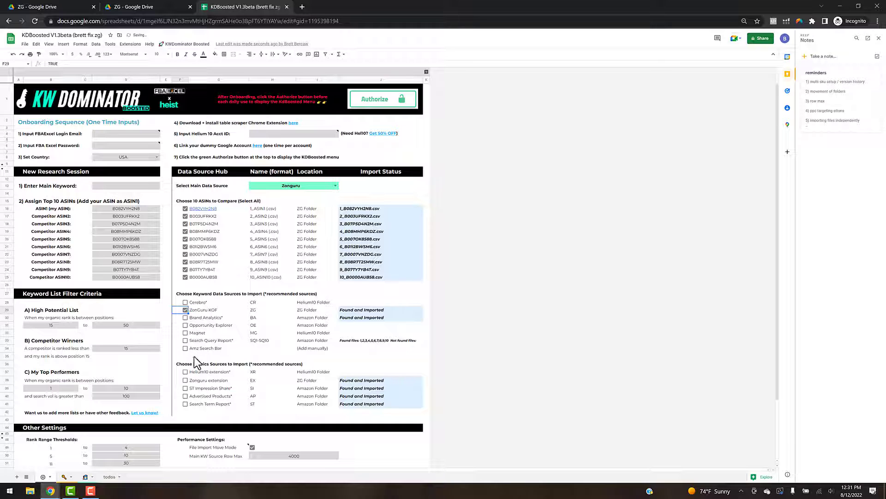
click(185, 380)
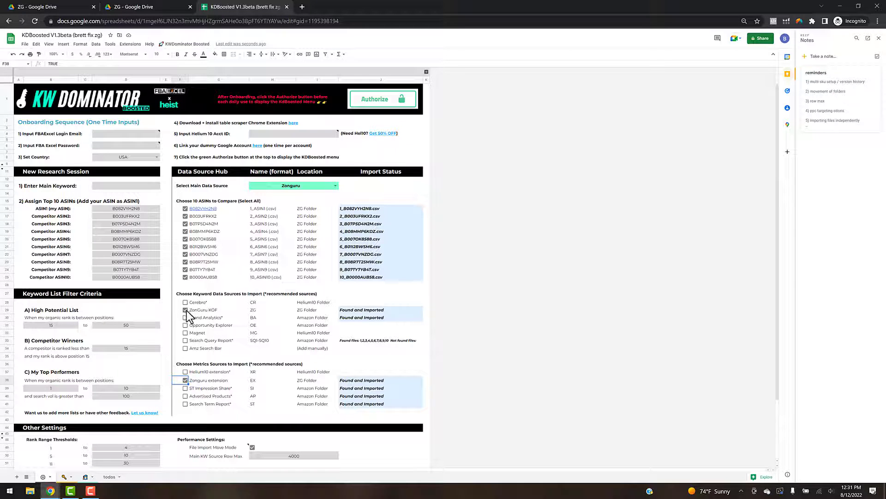
click(189, 381)
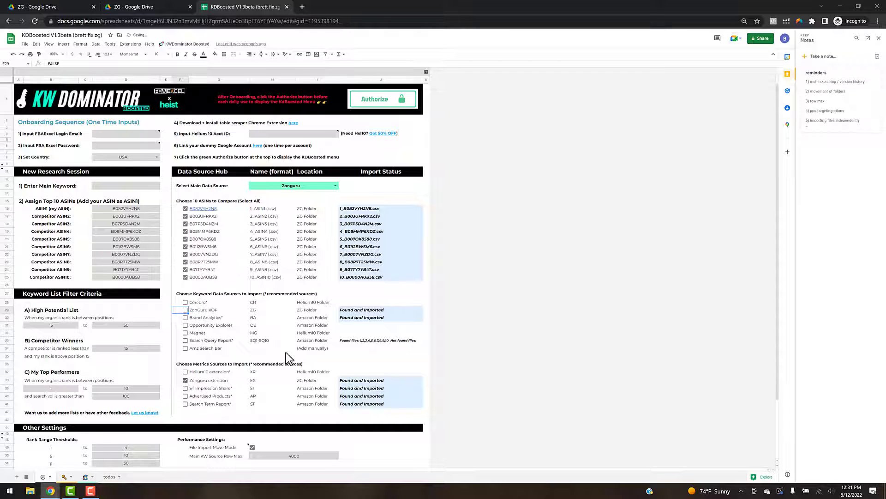
click(370, 444)
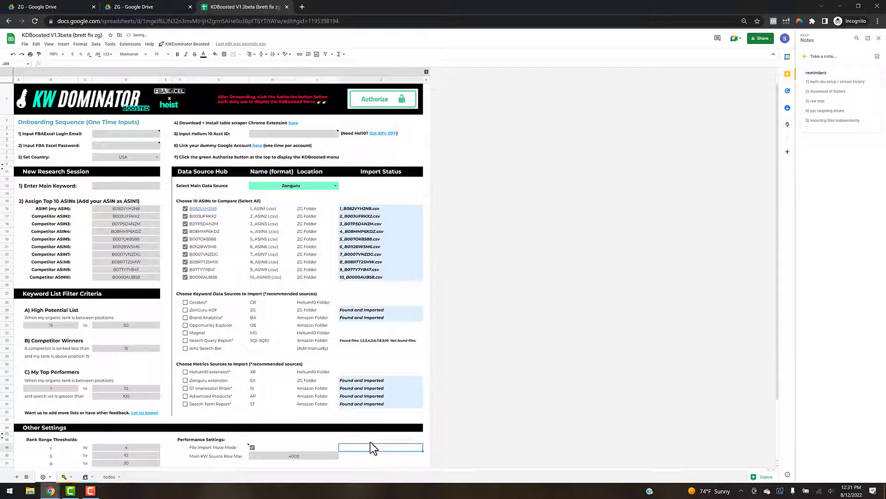
scroll(371, 444, down, 3)
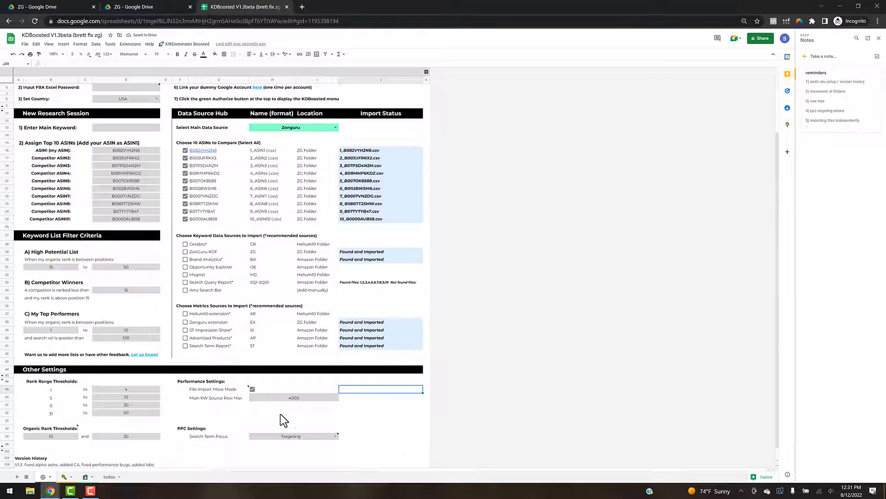
click(296, 398)
click(375, 398)
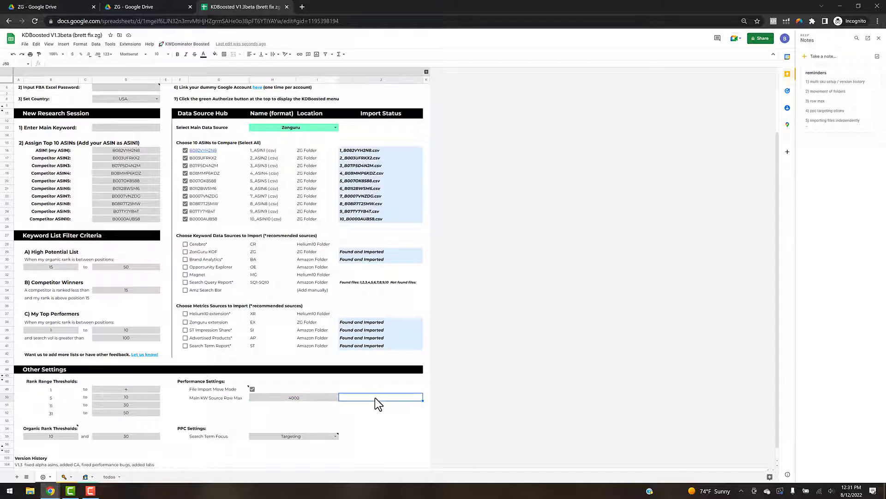
click(300, 399)
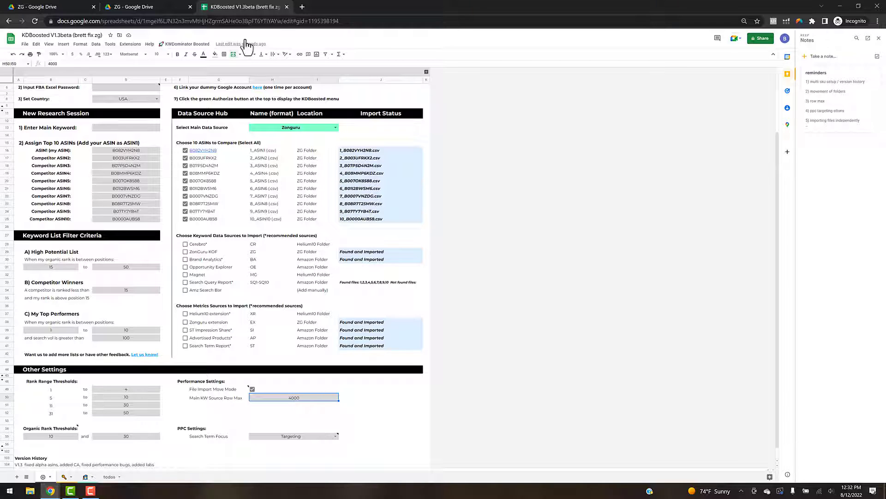
click(187, 44)
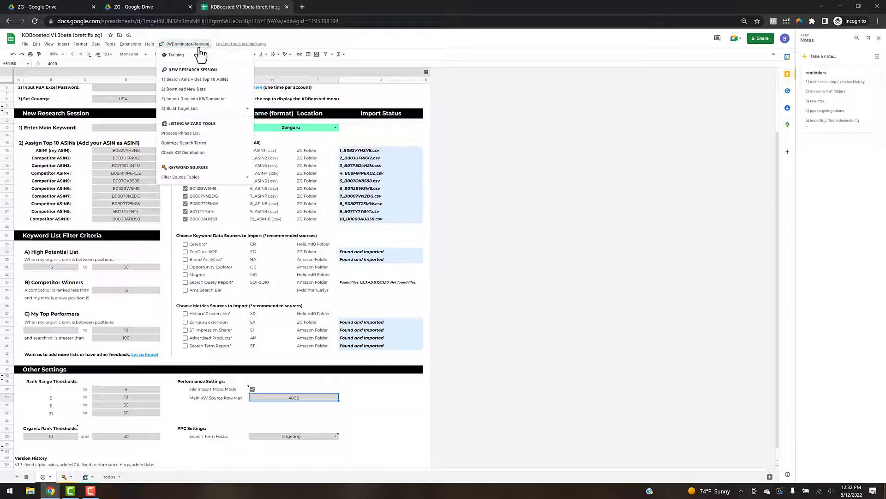
click(187, 99)
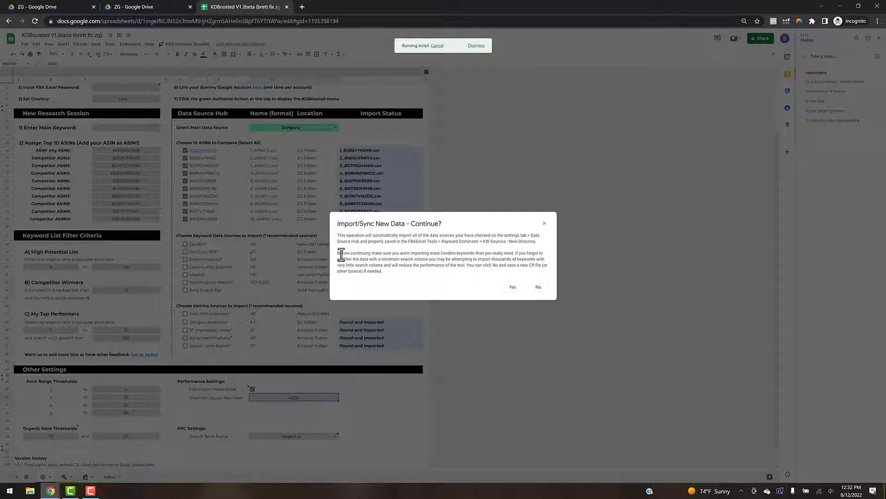
triple_click(381, 256)
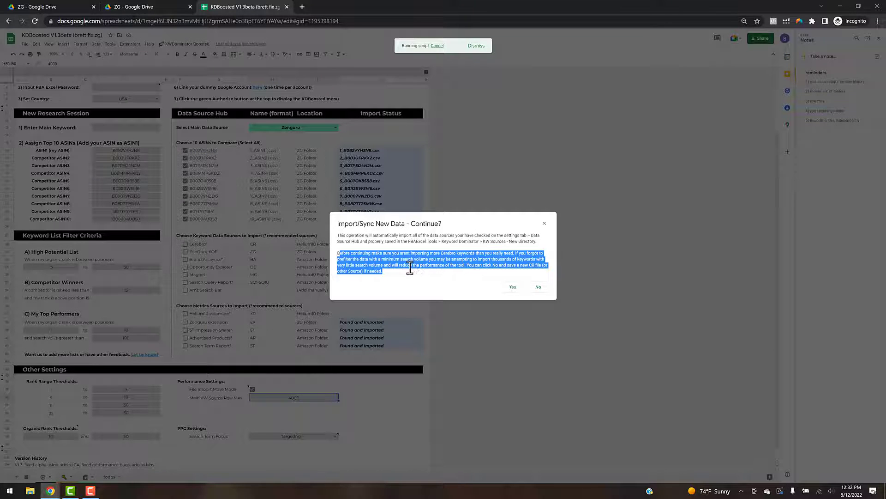
click(402, 266)
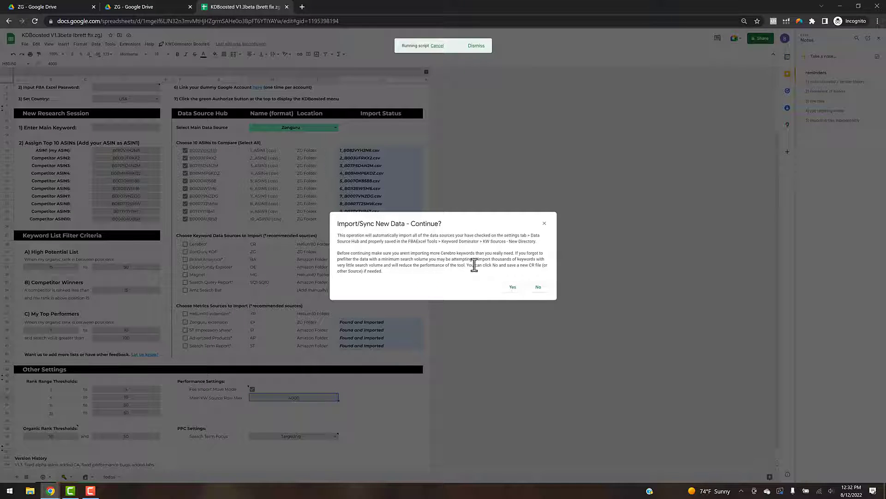
click(539, 289)
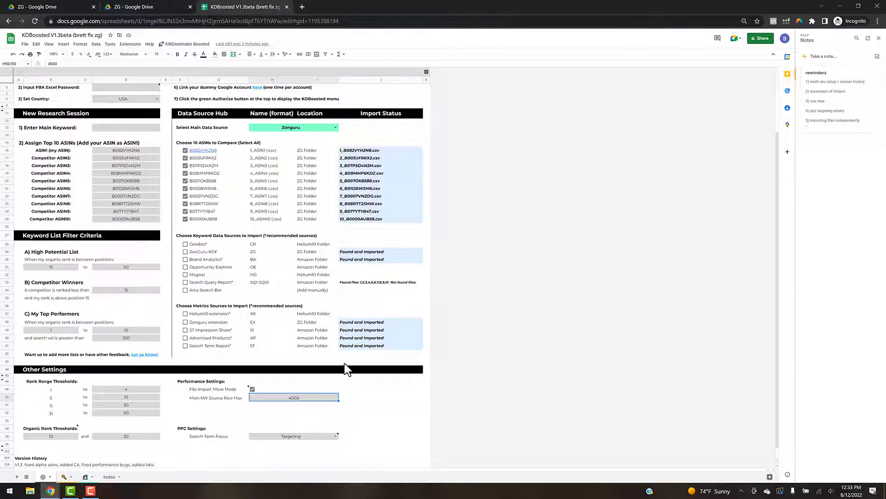
Step: Move the selection below Row Max to read the Search Term Focus Targeting cell's note
click(363, 391)
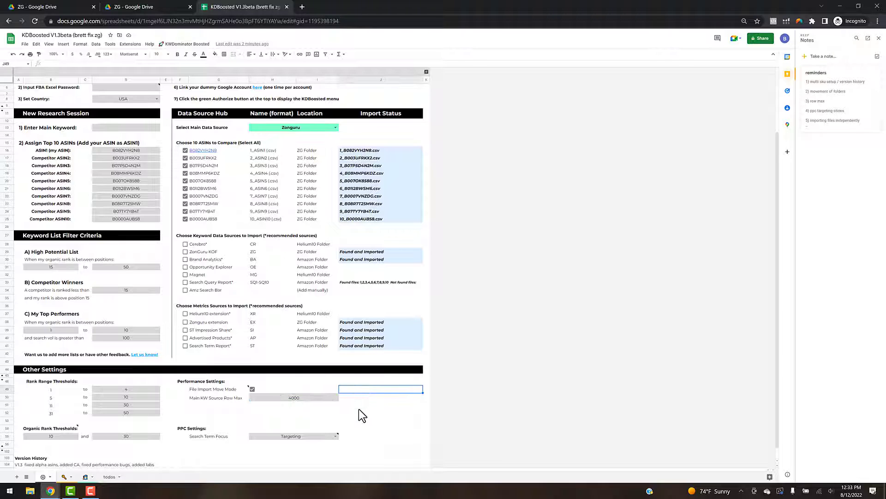
key(Down)
key(Down)
key(Down)
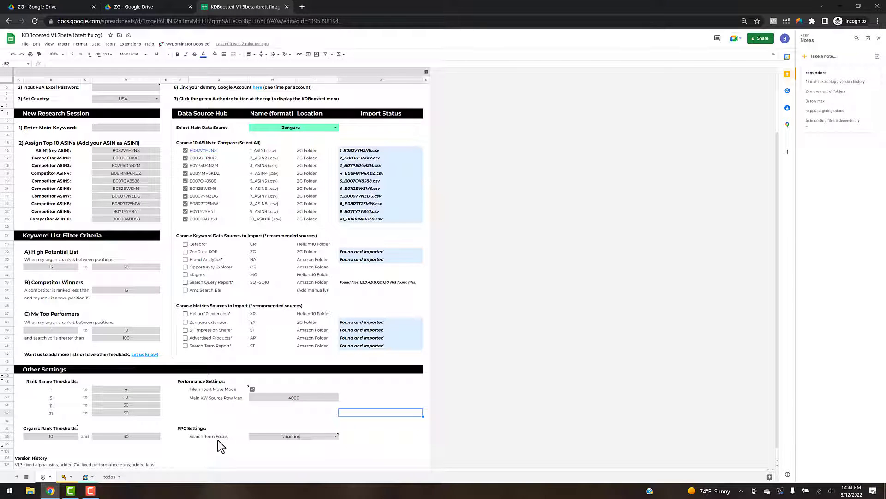
mouse_move(257, 439)
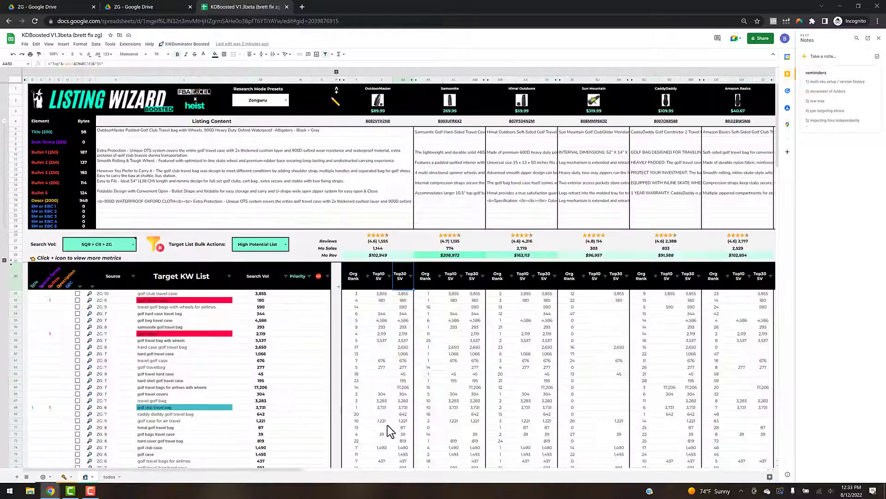
Step: Review the PPC Performance figures, including 173 clicks and $247 spend
scroll(334, 464, right, 15)
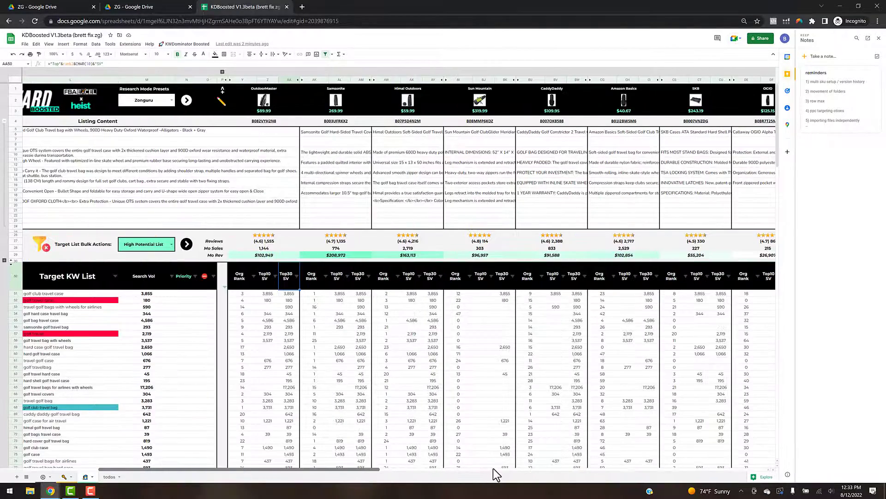
scroll(618, 465, right, 8)
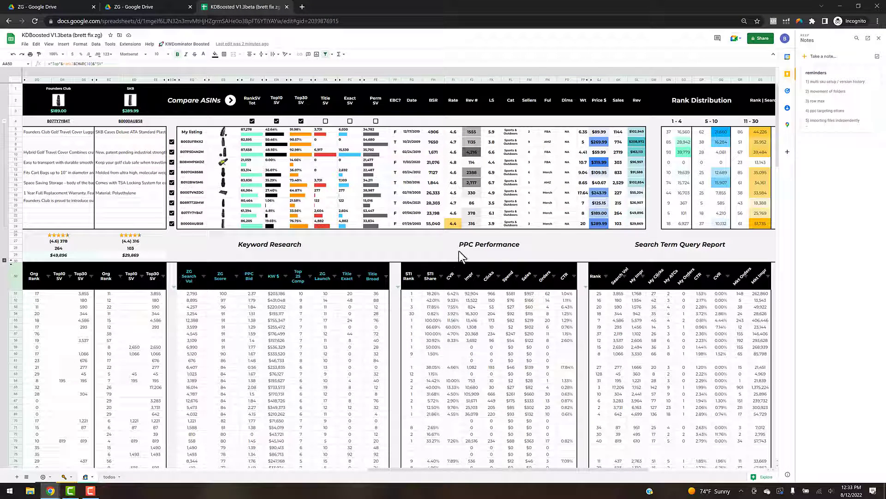
click(192, 44)
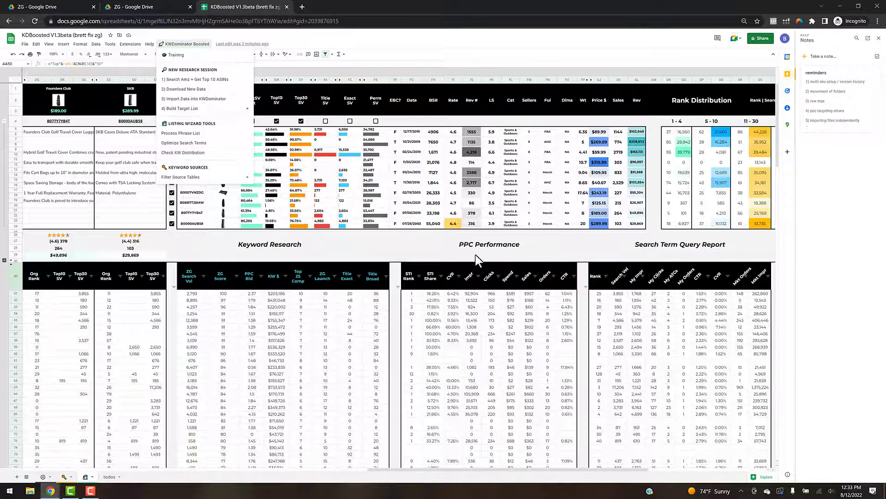
click(494, 255)
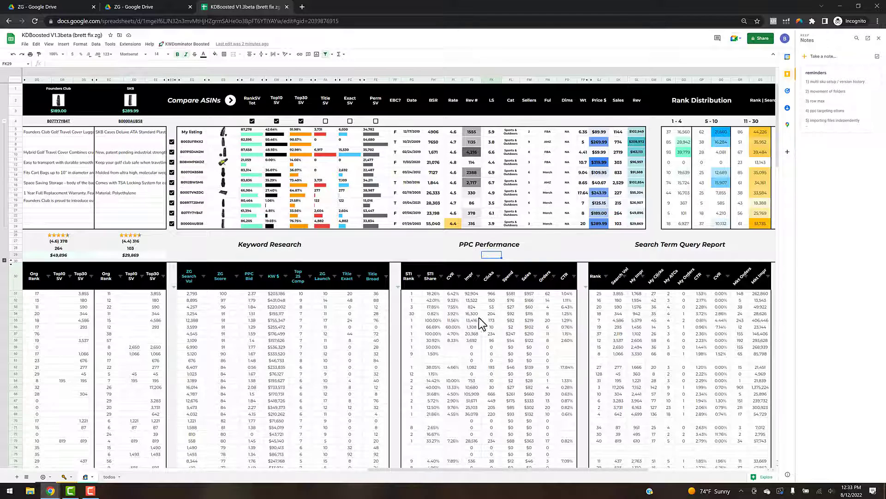
click(493, 321)
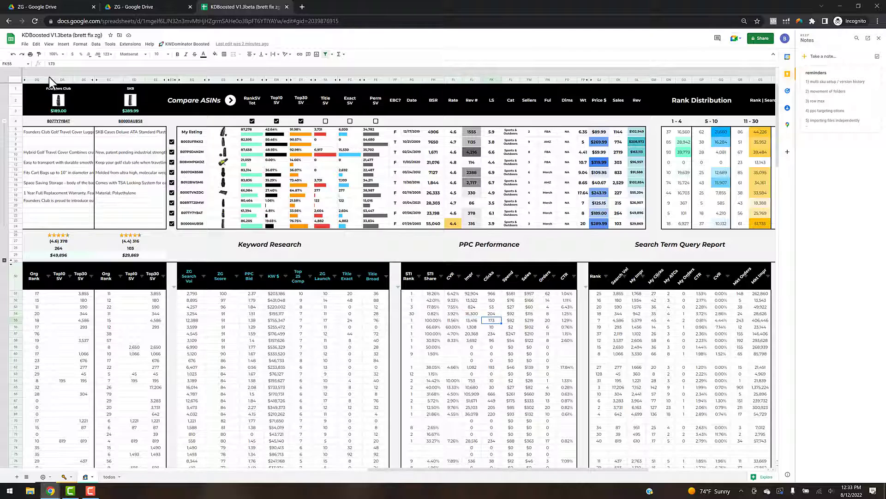
click(513, 333)
drag(423, 469, 63, 465)
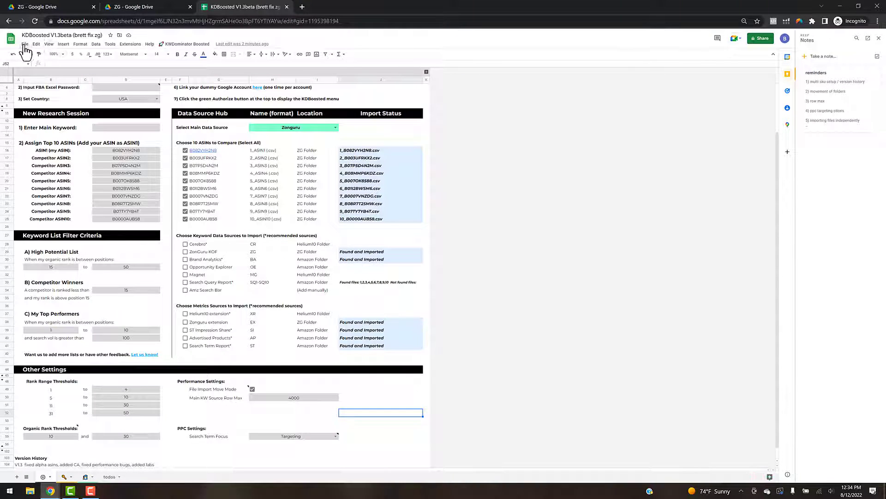
Step: Name the current version 'blank state' through File > Version history
click(25, 44)
mouse_move(66, 177)
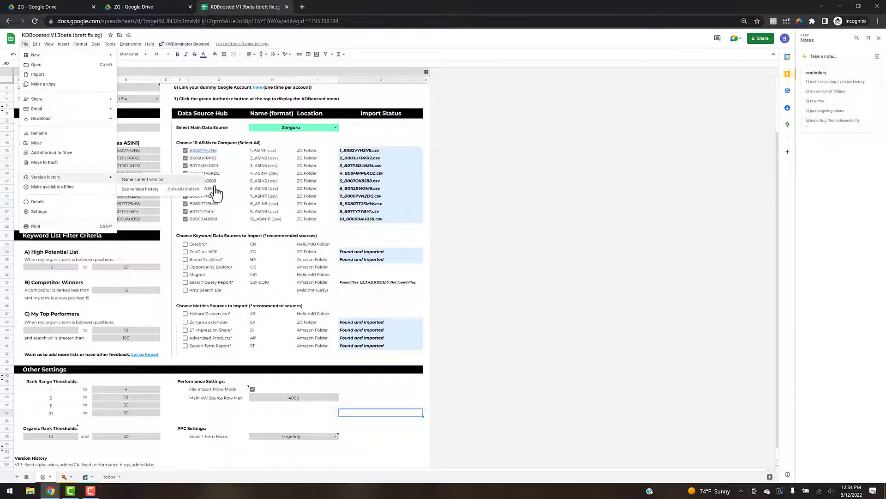
click(419, 202)
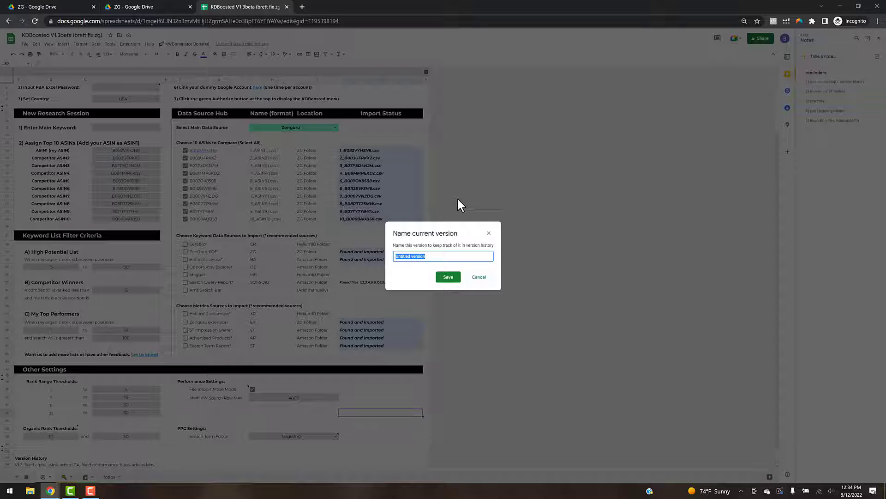
text(blank state)
click(447, 278)
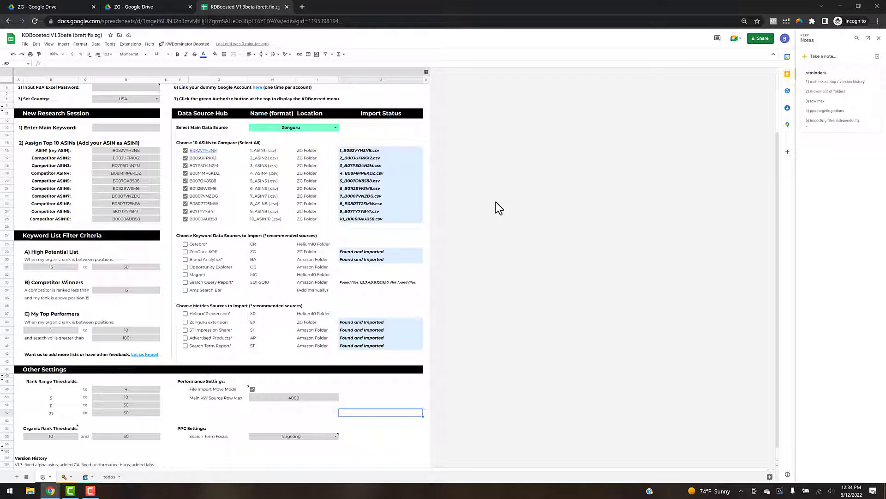
Step: Open the Keep reminders note with its seven items, then select the BA code cell H30
scroll(367, 185, up, 3)
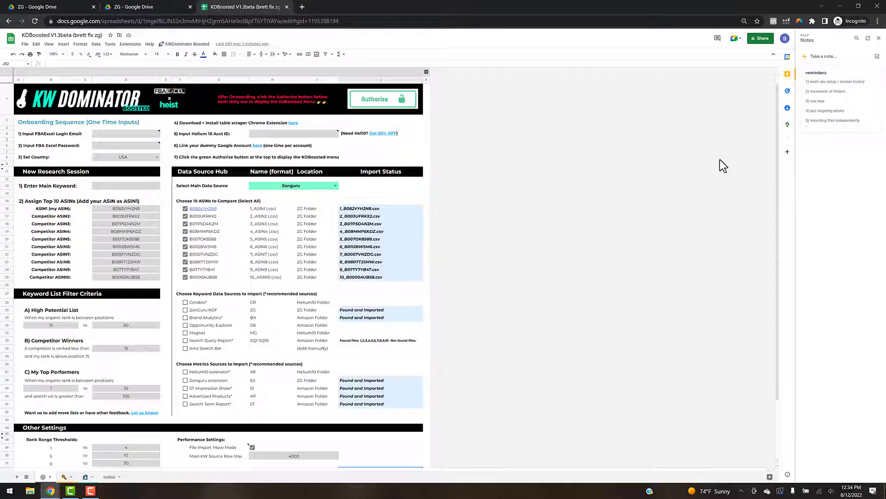
click(847, 112)
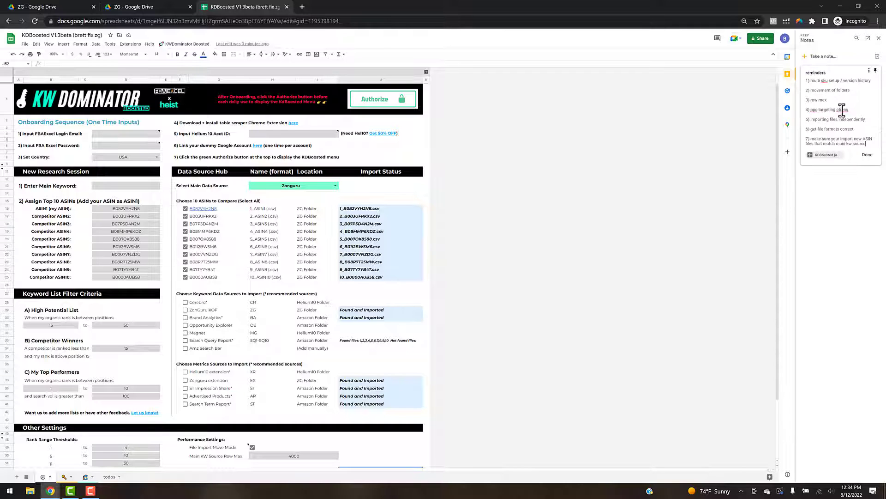
click(272, 319)
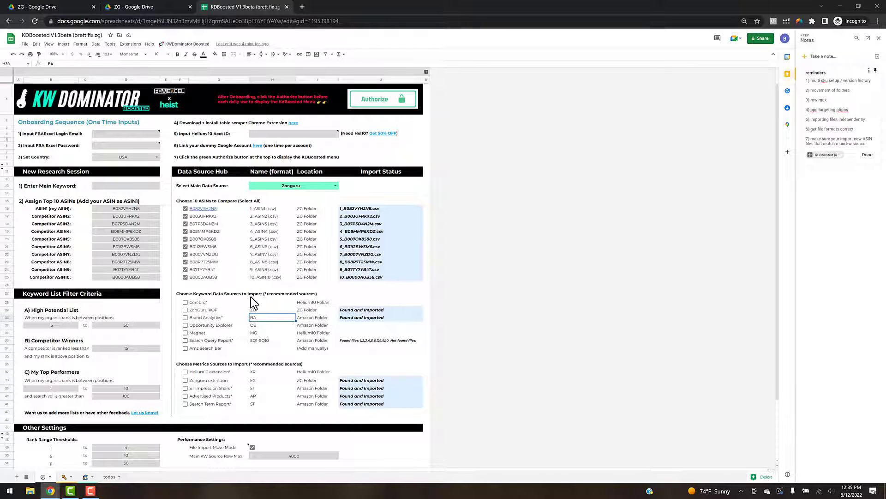
Step: Scroll to Performance Settings and untick File Import Move Mode
scroll(252, 298, down, 2)
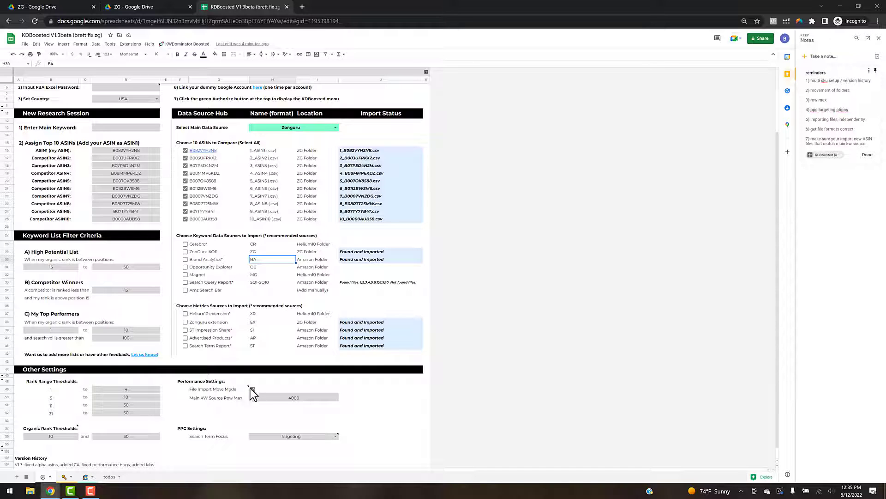
click(252, 389)
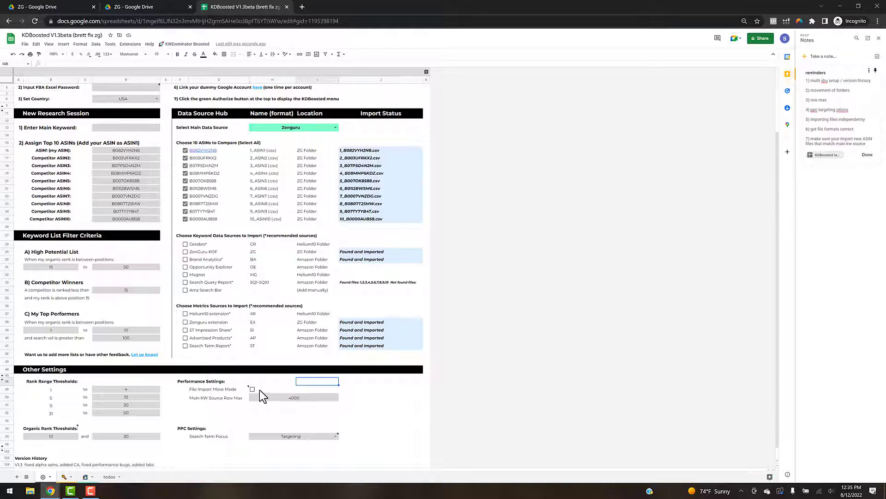